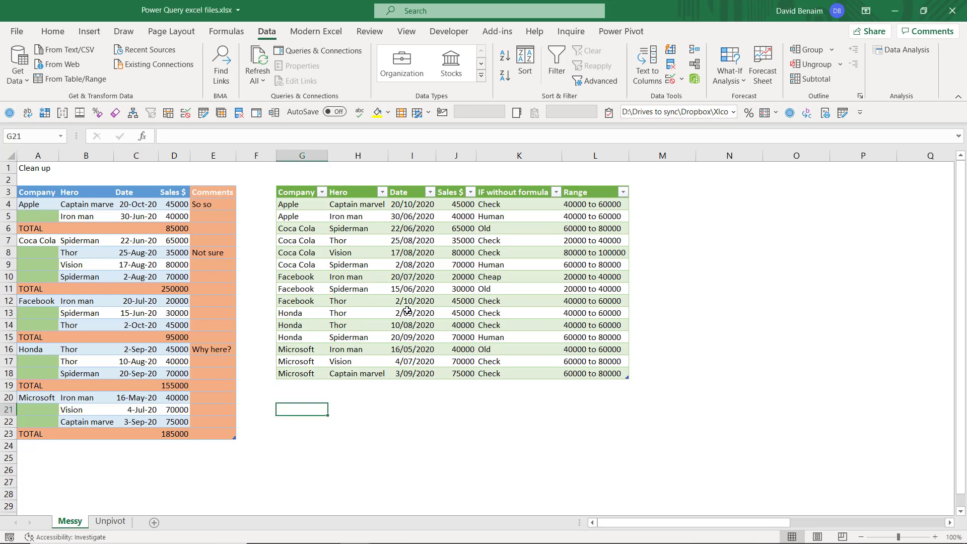
Highlight the messy sales table, its blank company cells and the first TOTAL row
drag(43, 192, 212, 434)
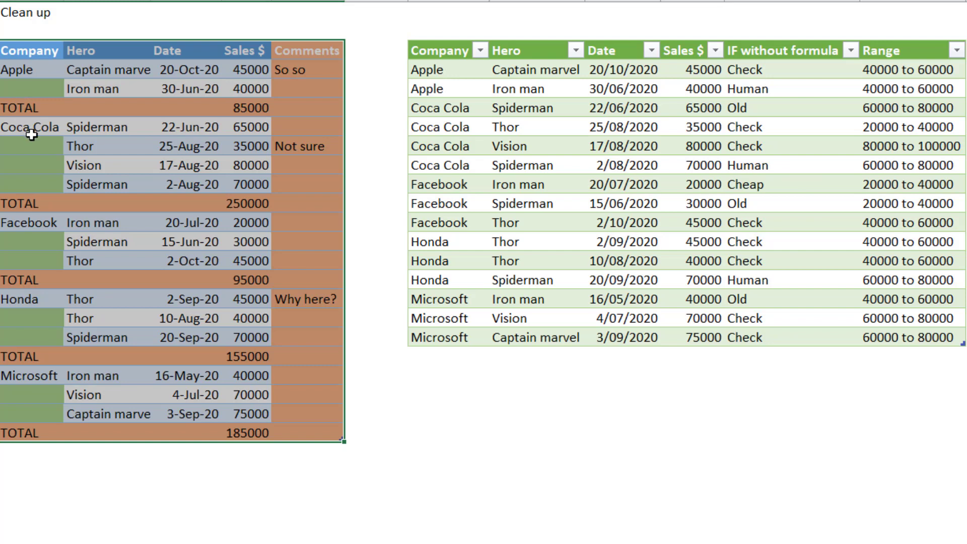
drag(35, 146, 36, 187)
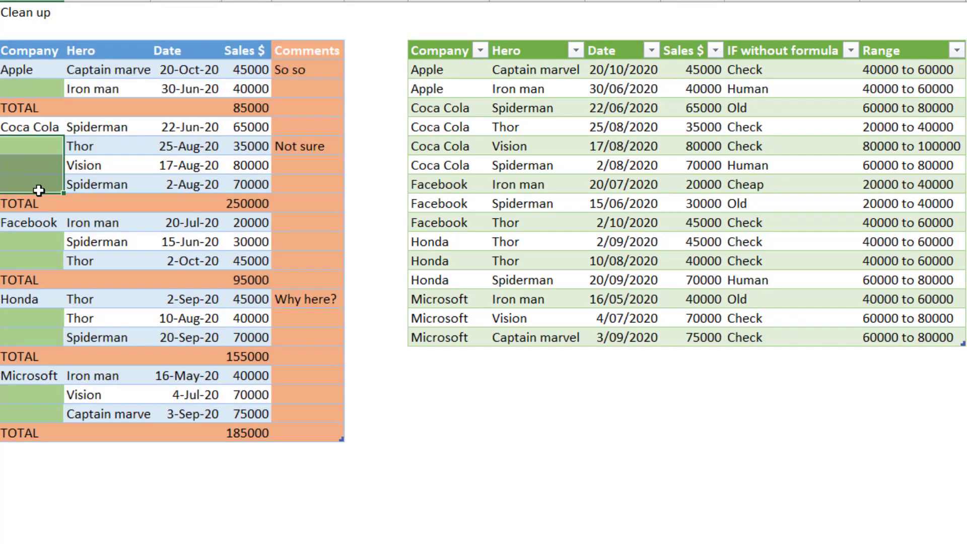
drag(47, 239, 41, 257)
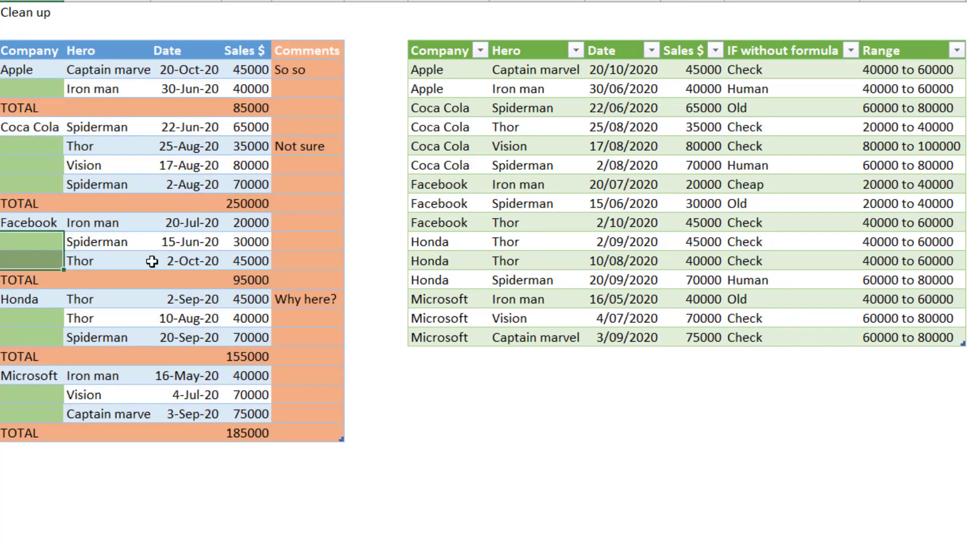
drag(13, 203, 285, 204)
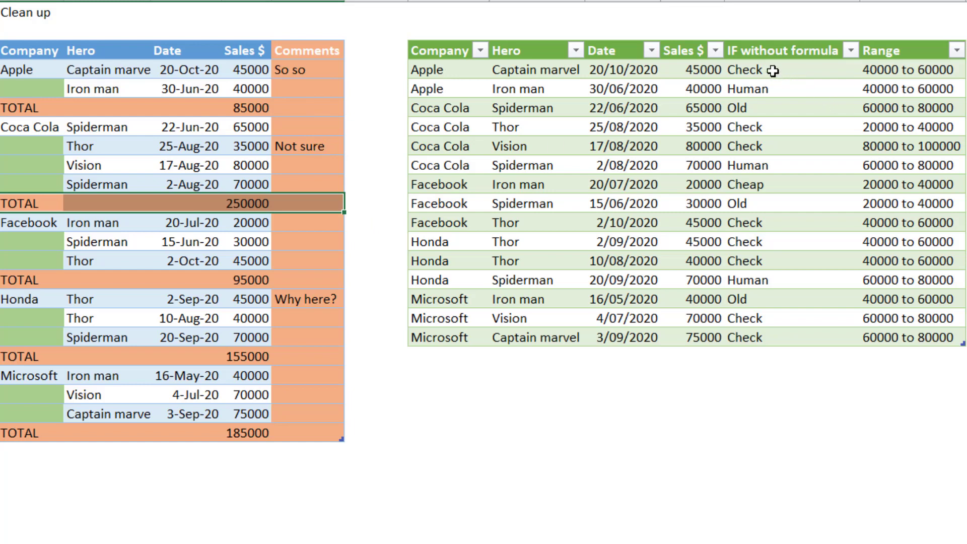
Compare against the clean table, then load W3:AA23 as a headed table into Power Query Editor
drag(772, 70, 760, 333)
click(905, 127)
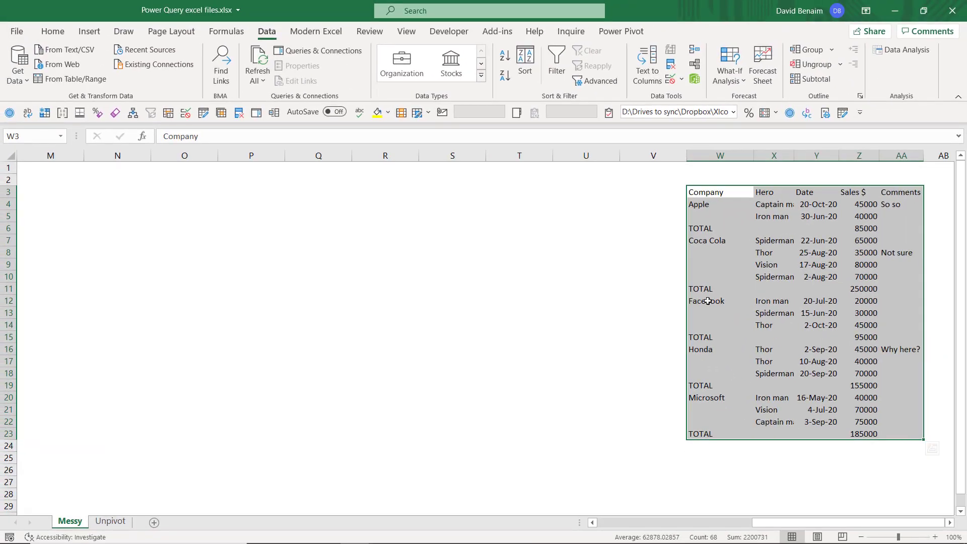
click(91, 81)
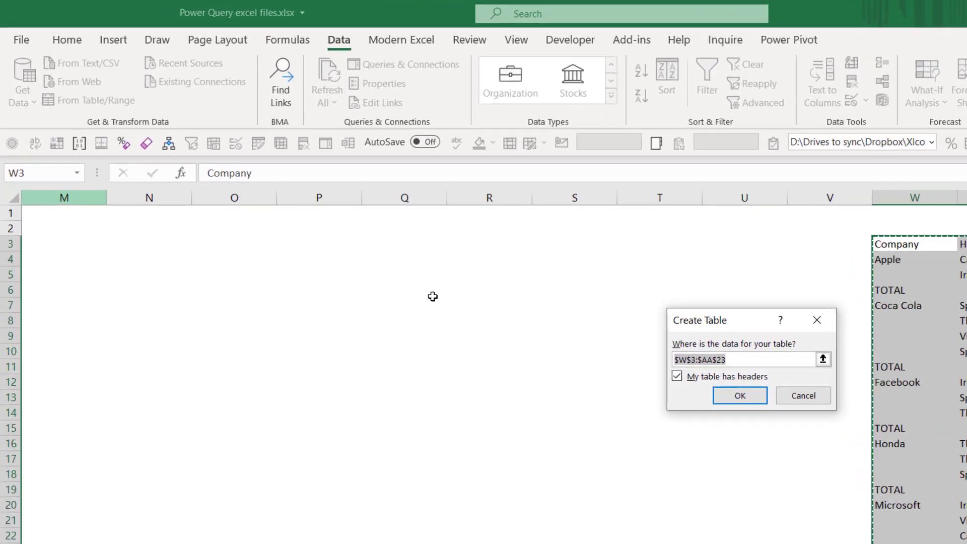
click(728, 395)
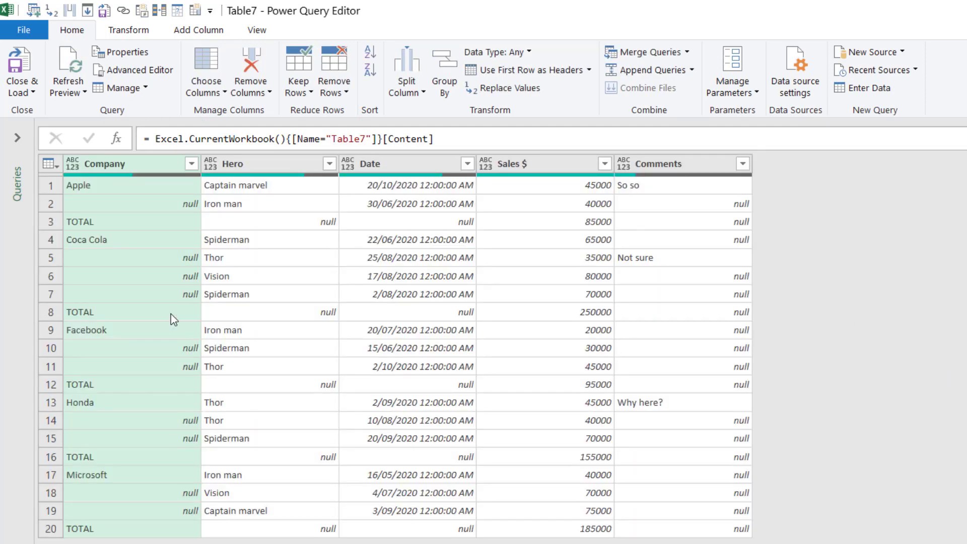
mouse_move(448, 179)
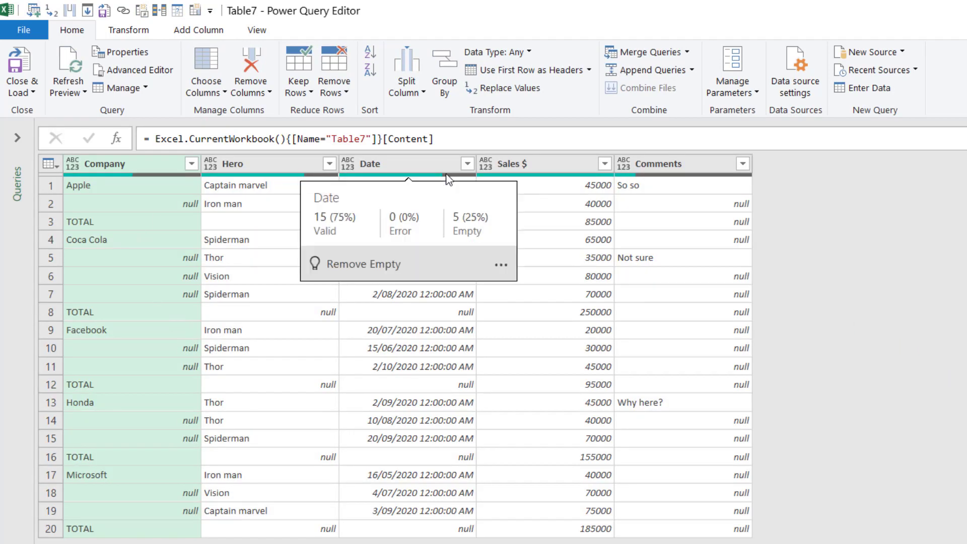
click(124, 30)
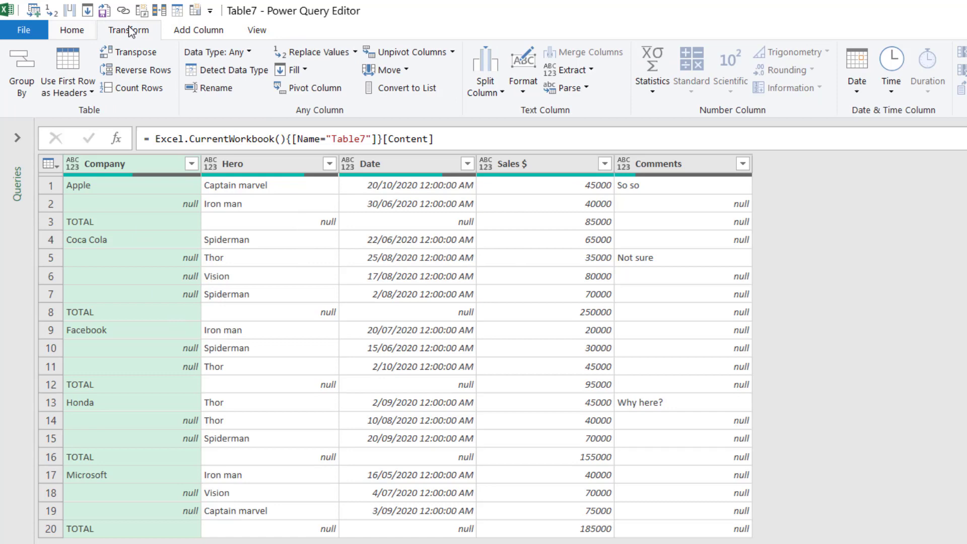
click(189, 31)
click(256, 30)
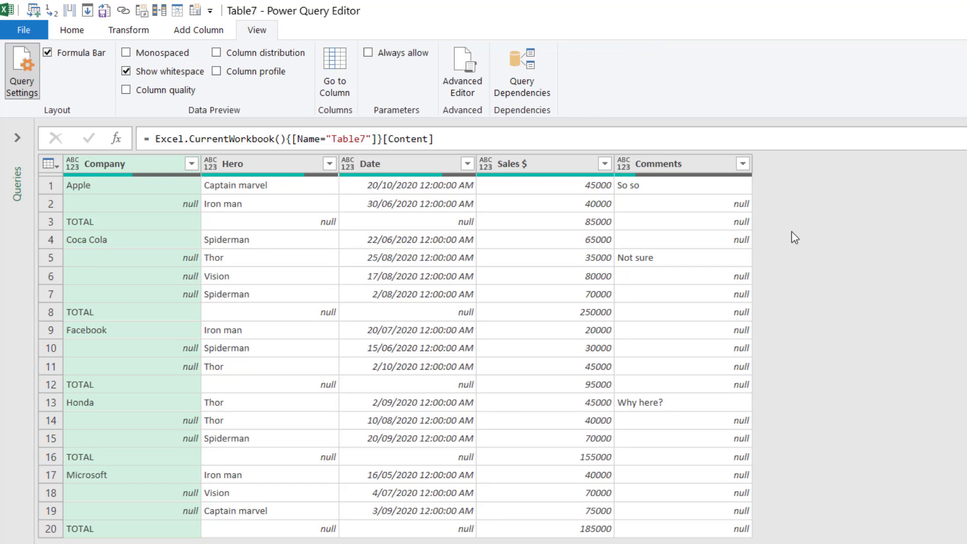
click(141, 234)
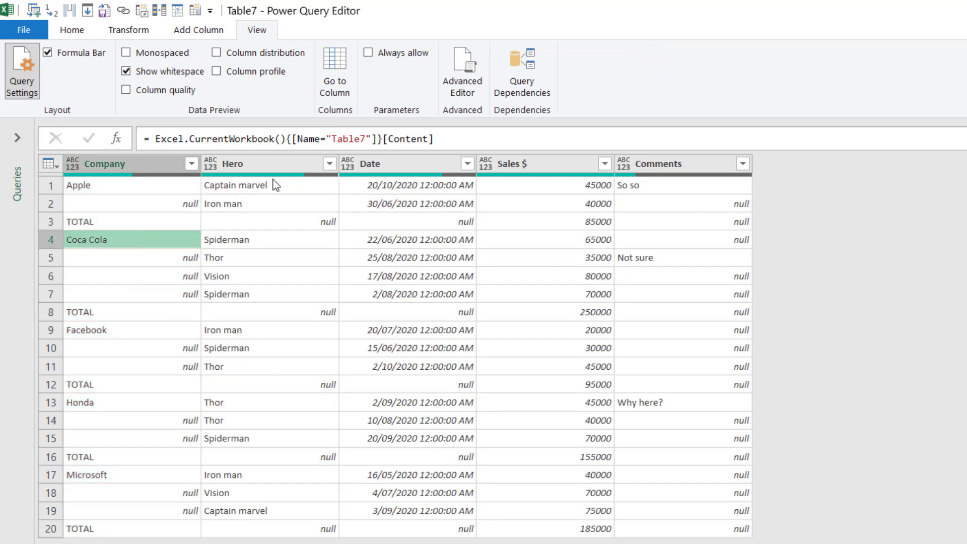
click(153, 164)
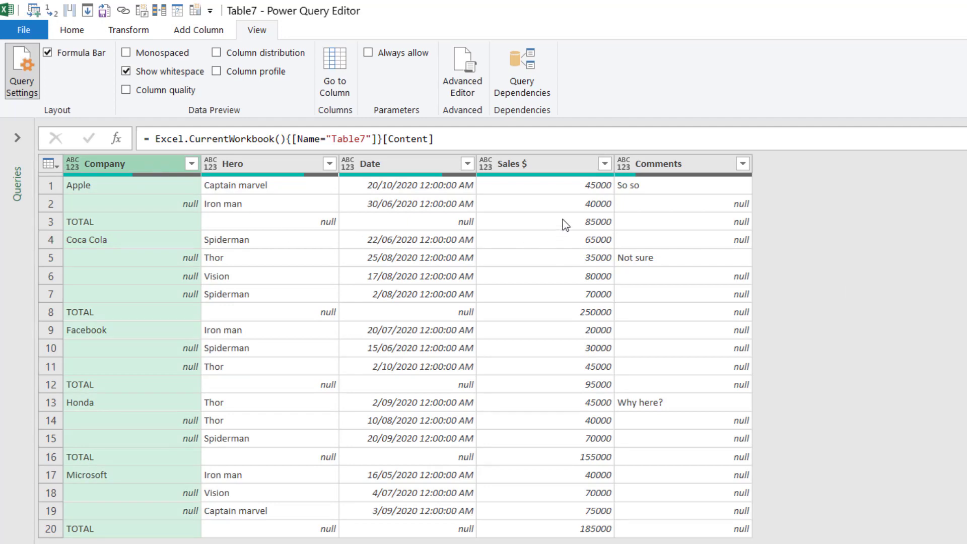
Fill the Company column down into its blank cells
click(72, 31)
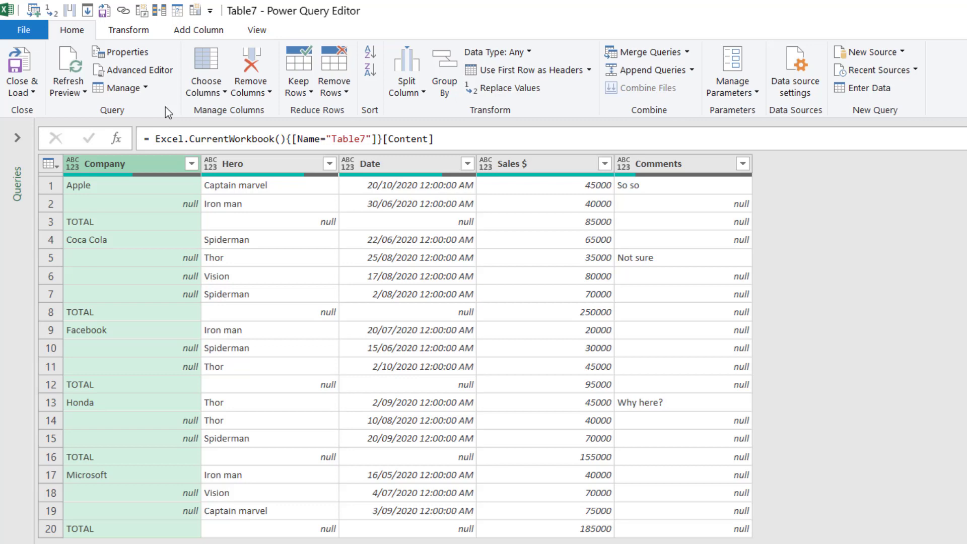
click(137, 34)
click(288, 72)
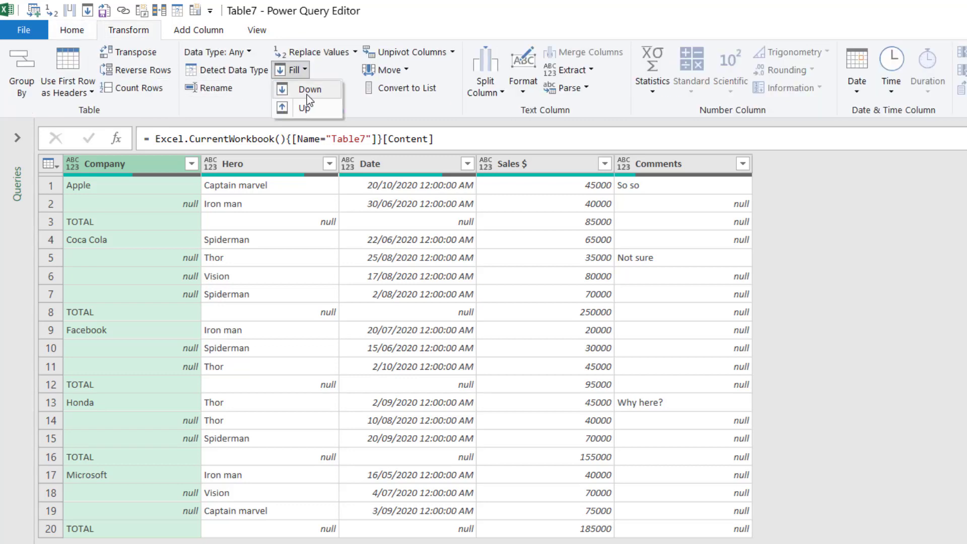
click(307, 93)
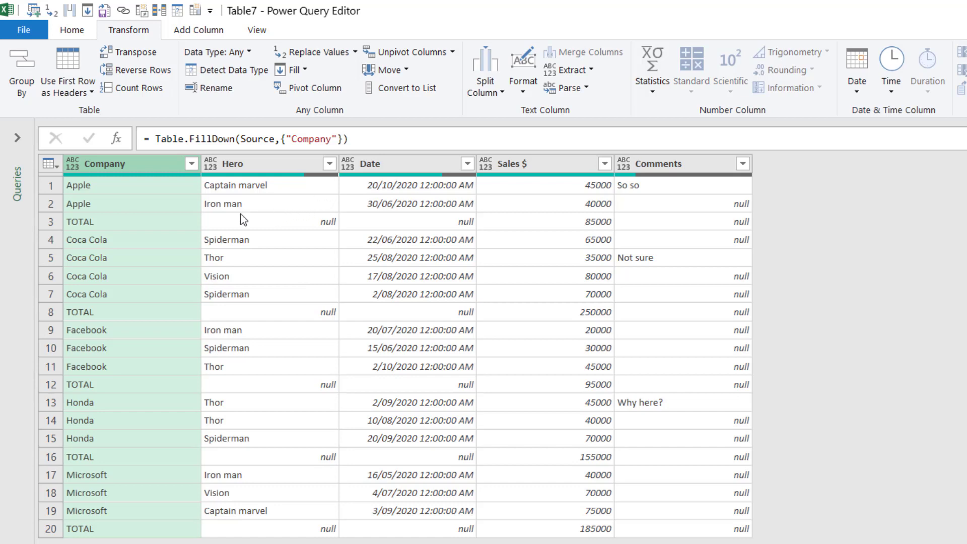
Remove rows with an empty Hero and drop the Comments column
click(330, 163)
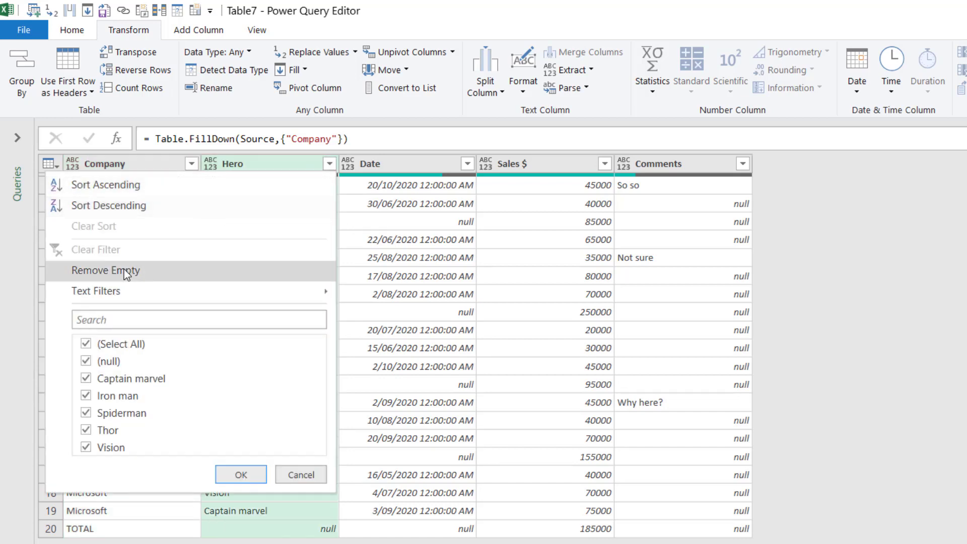
click(146, 266)
click(131, 163)
click(80, 32)
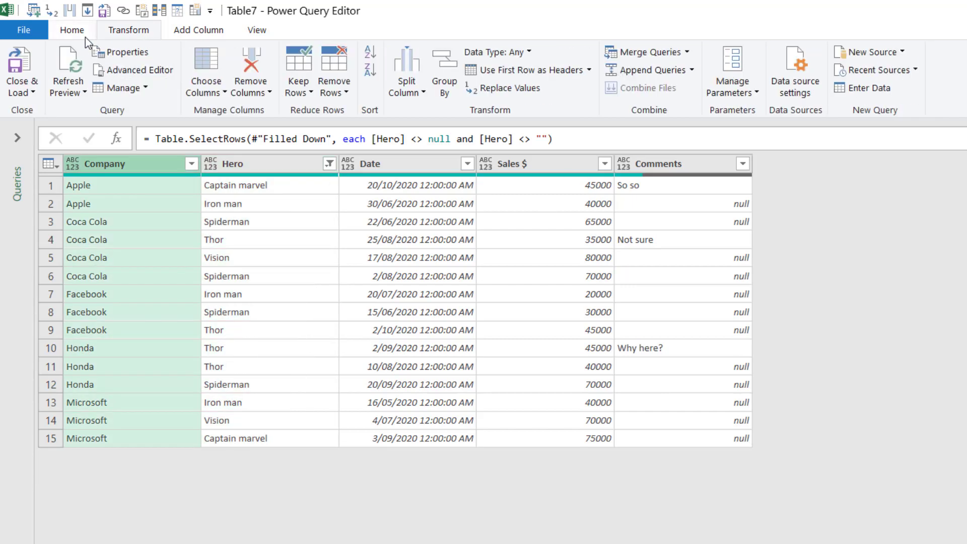
click(210, 80)
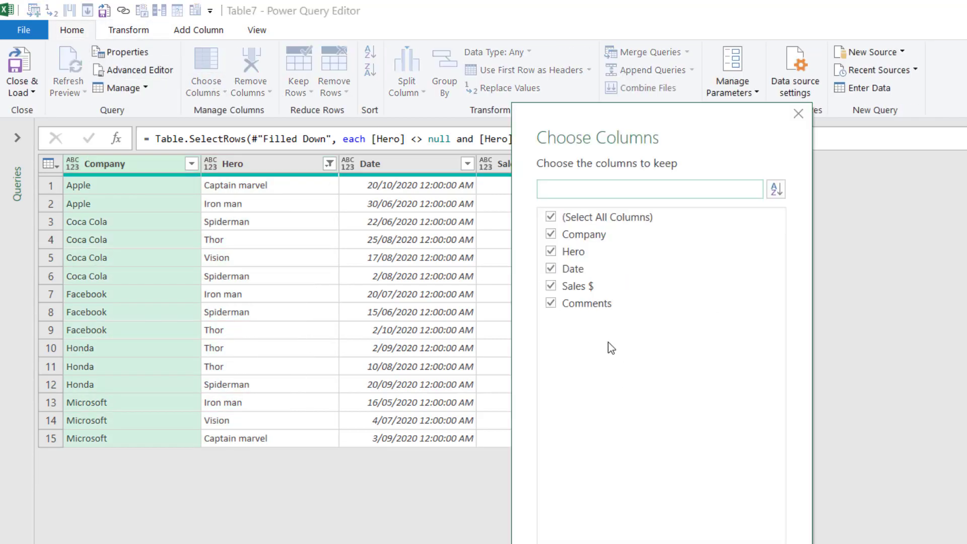
click(593, 304)
key(Return)
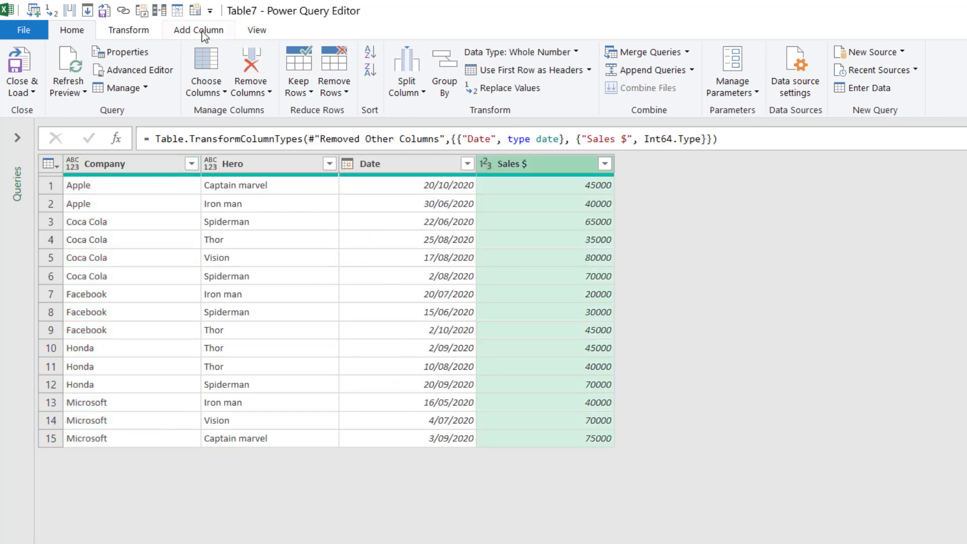
Add a column from the example '40000 to 60000' and name it Sales Range
click(200, 31)
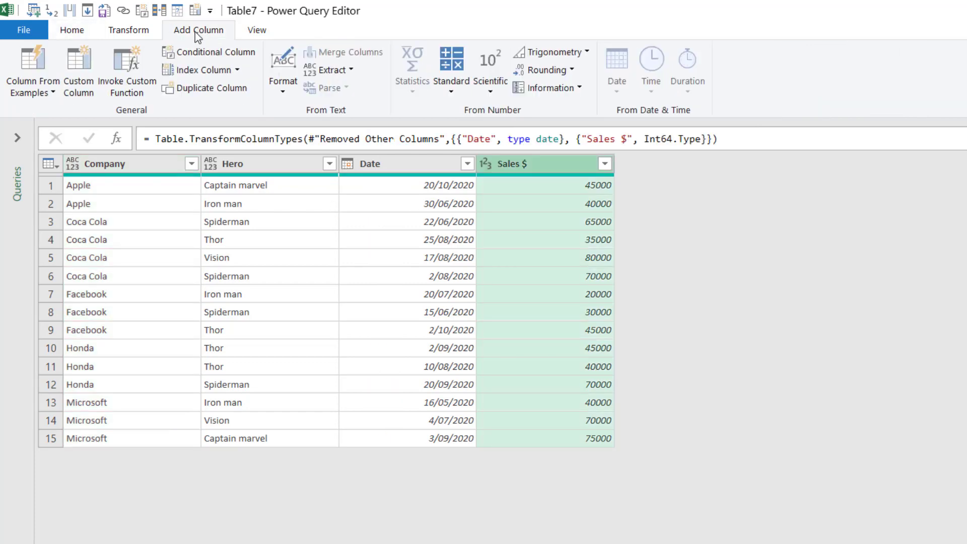
click(31, 60)
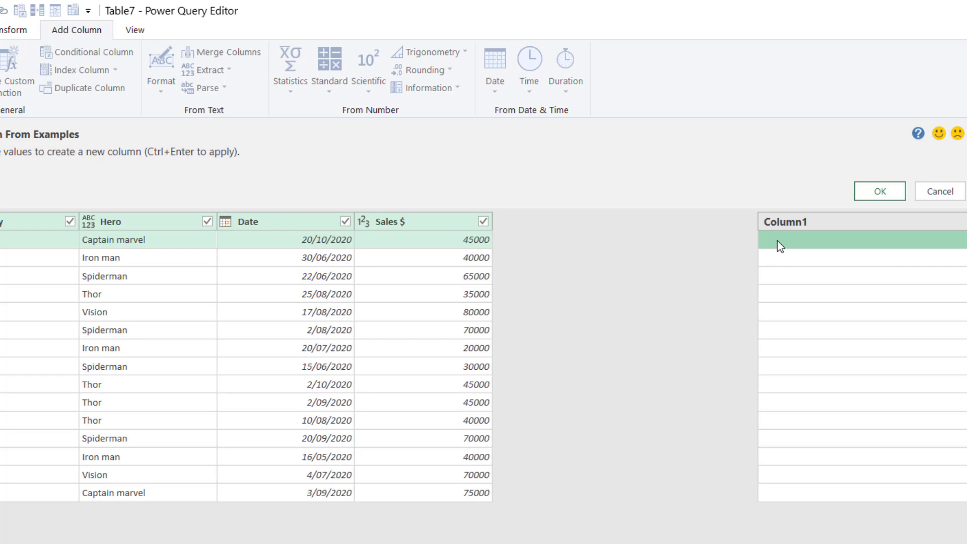
text(40000 to )
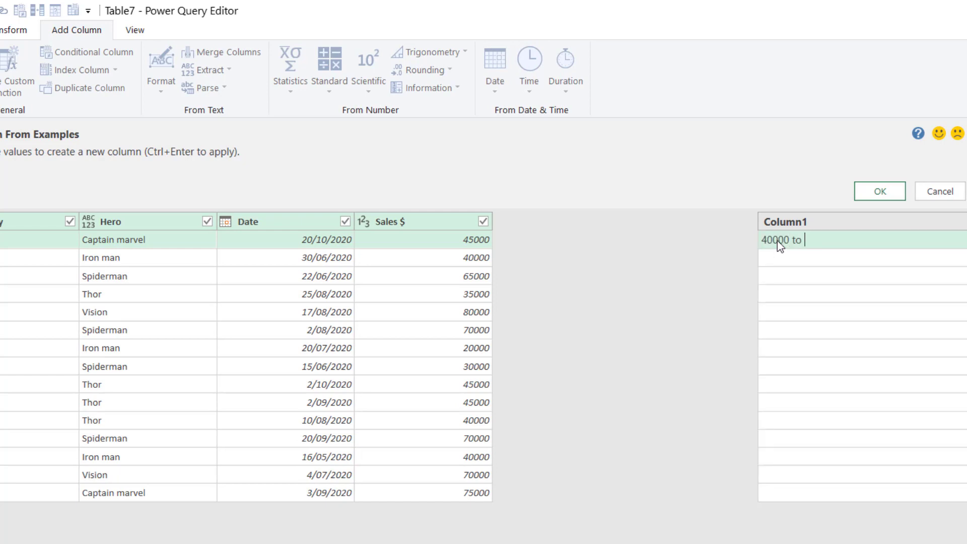
text(60000)
key(Return)
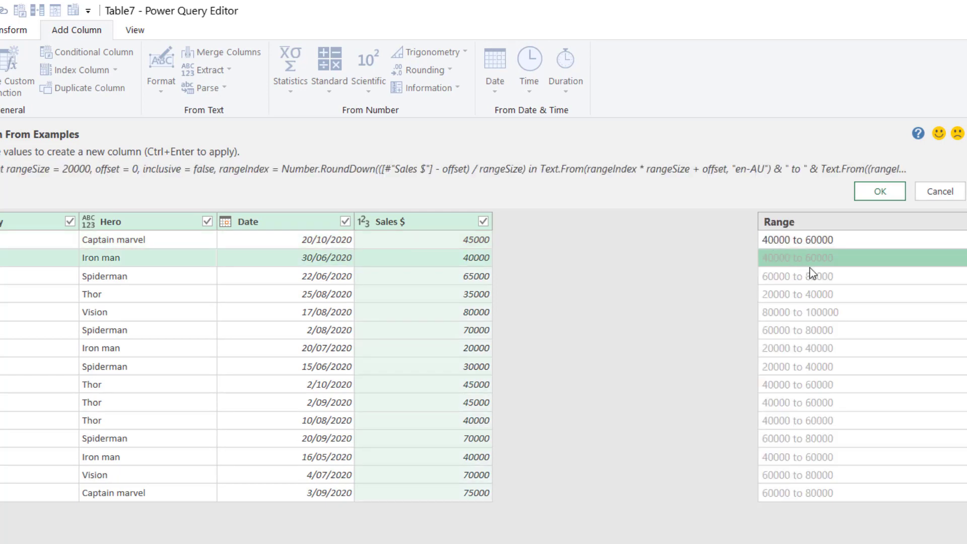
click(802, 223)
click(802, 222)
key(Home)
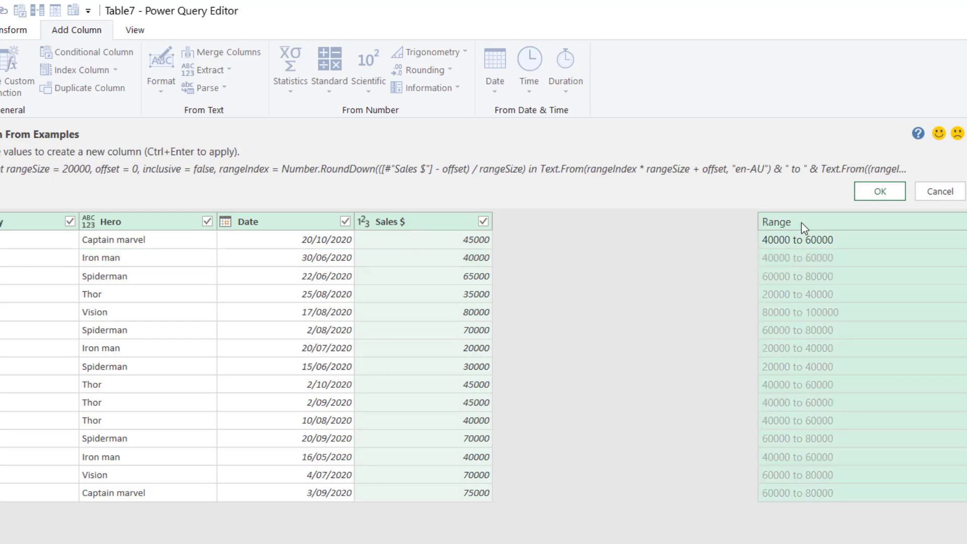
text(Sales)
key(Return)
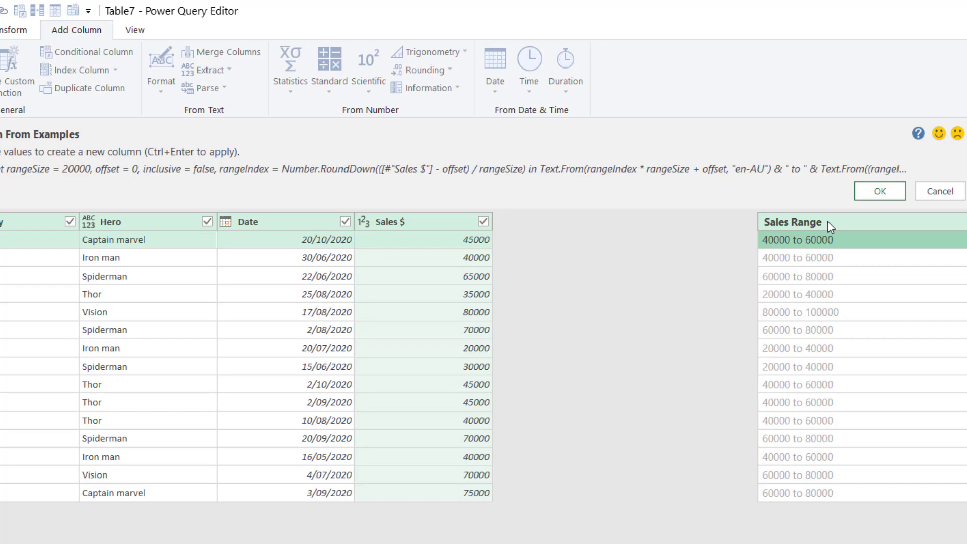
click(862, 192)
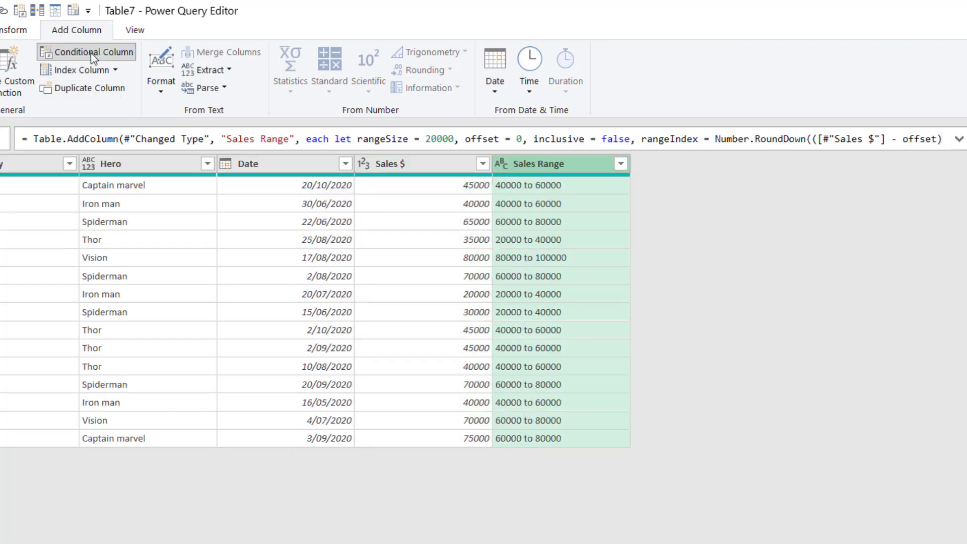
Start a conditional column whose first rule labels rows dated before 30/06/2020 as Old
click(93, 54)
click(283, 363)
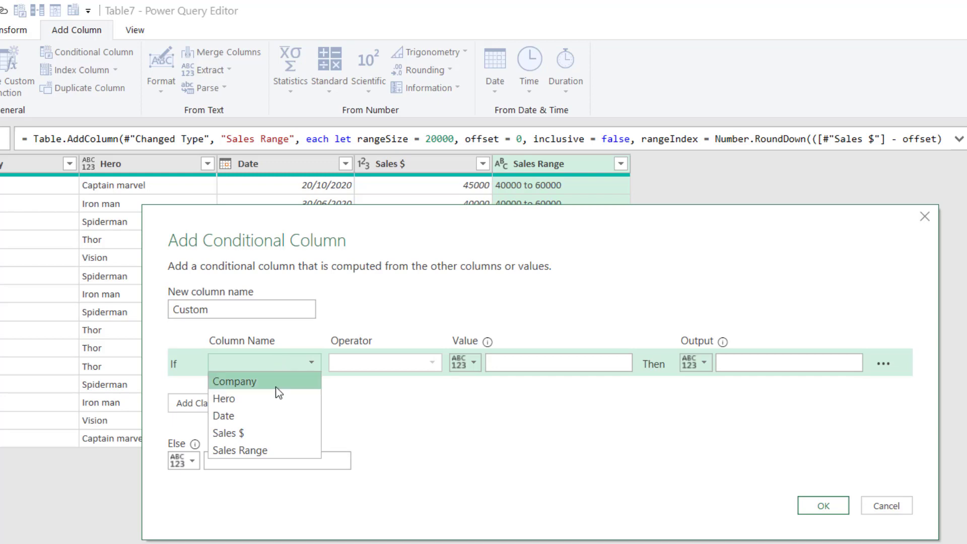
click(265, 422)
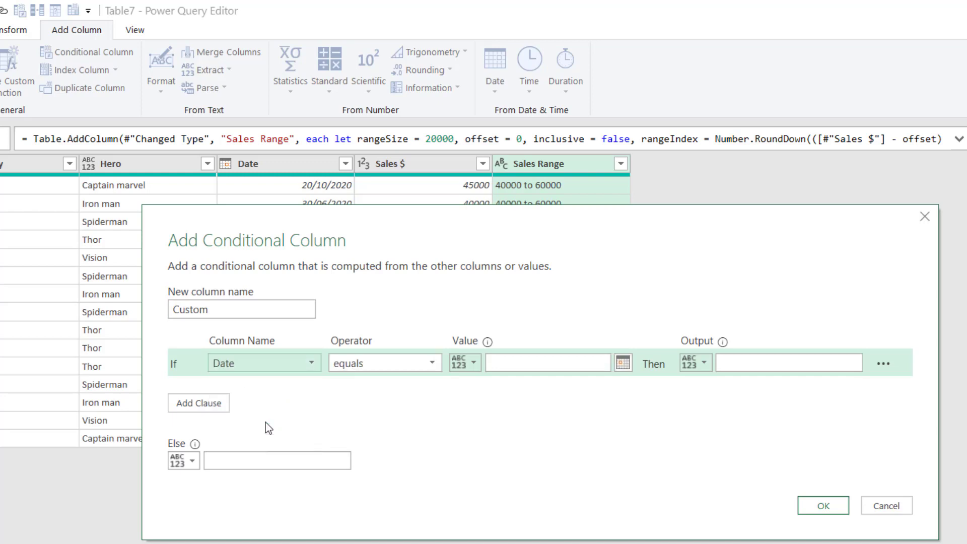
click(389, 363)
click(385, 417)
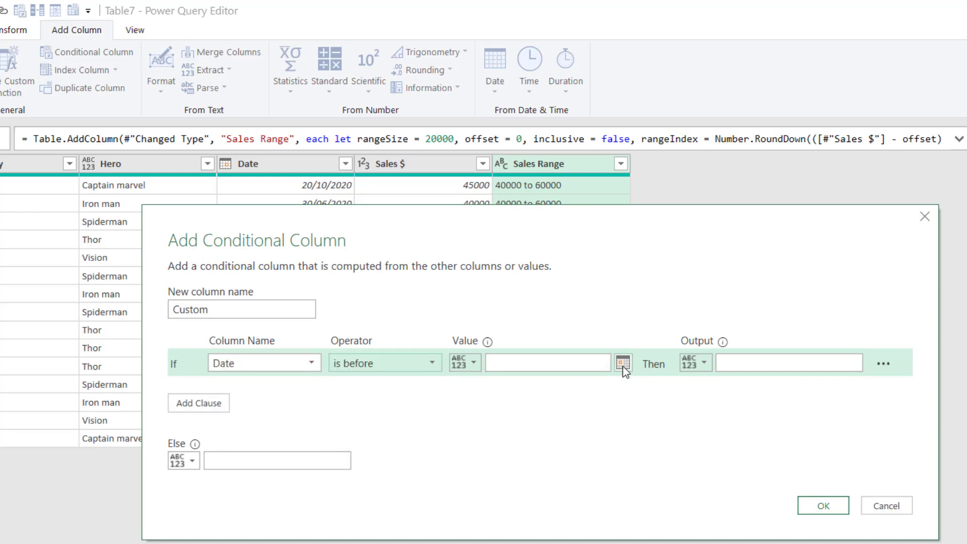
click(623, 363)
double_click(479, 382)
click(479, 381)
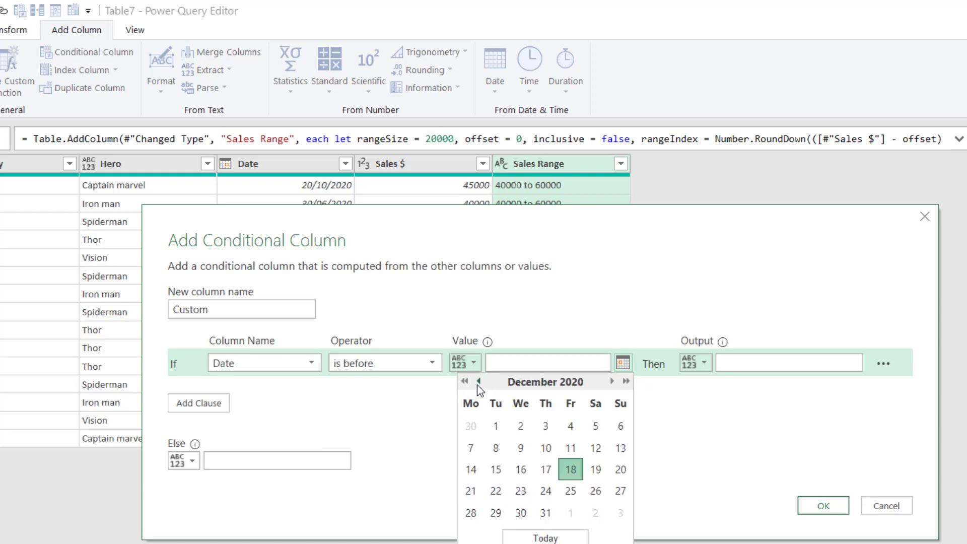
click(479, 381)
double_click(479, 381)
double_click(479, 381)
click(479, 382)
click(499, 465)
click(764, 316)
text(Old)
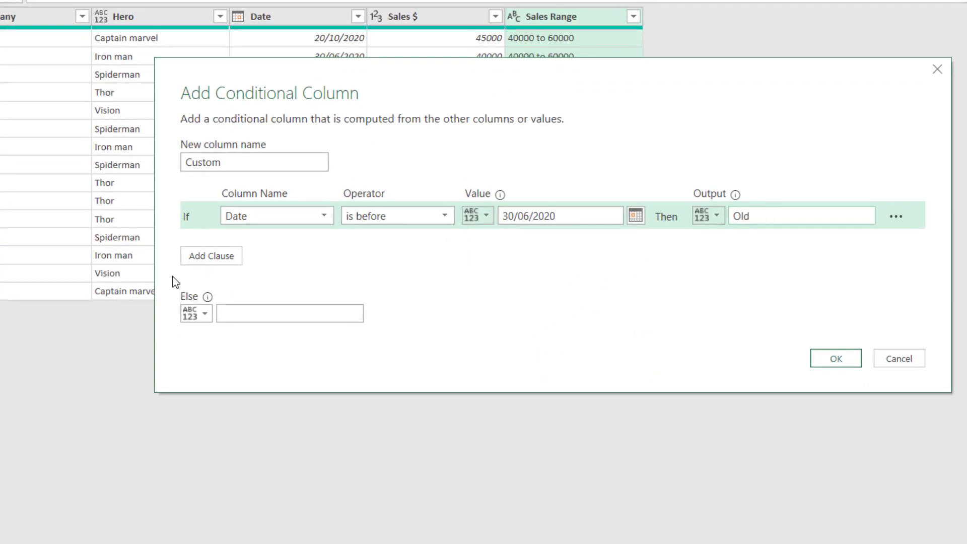
Add a rule labelling rows with Sales $ less than 30000 as Cheap
click(202, 356)
click(268, 344)
click(263, 412)
click(389, 344)
click(411, 336)
click(529, 244)
text(30000)
click(756, 244)
text(Cheap)
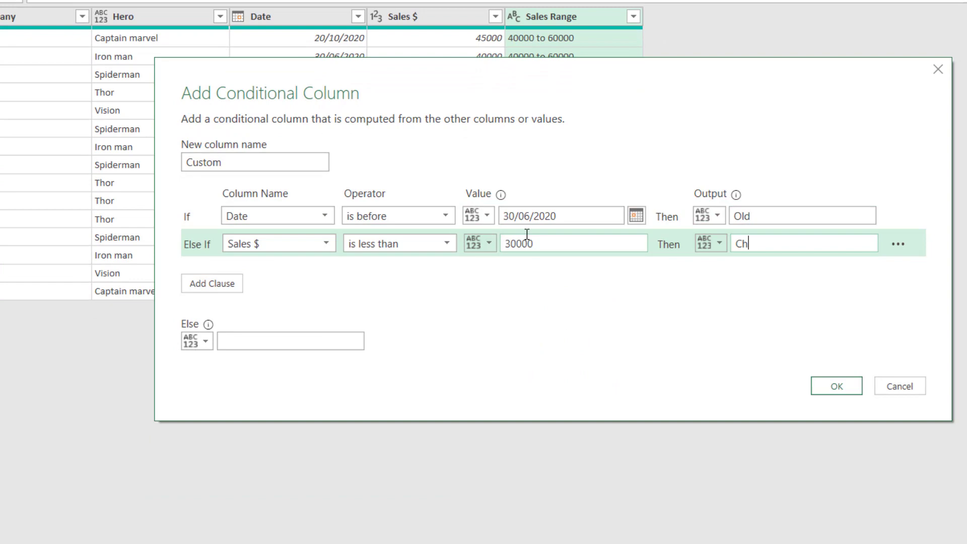
Add a rule labelling heroes containing 'man' as Human, with Else set to Other
click(213, 284)
click(270, 275)
click(252, 307)
click(389, 272)
click(398, 393)
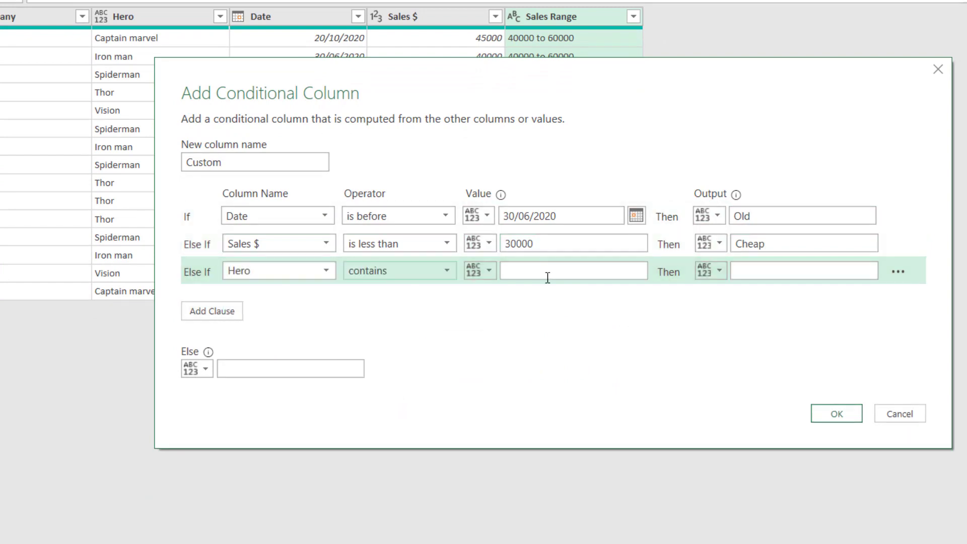
click(546, 275)
text(man)
click(749, 272)
text(Human)
click(328, 368)
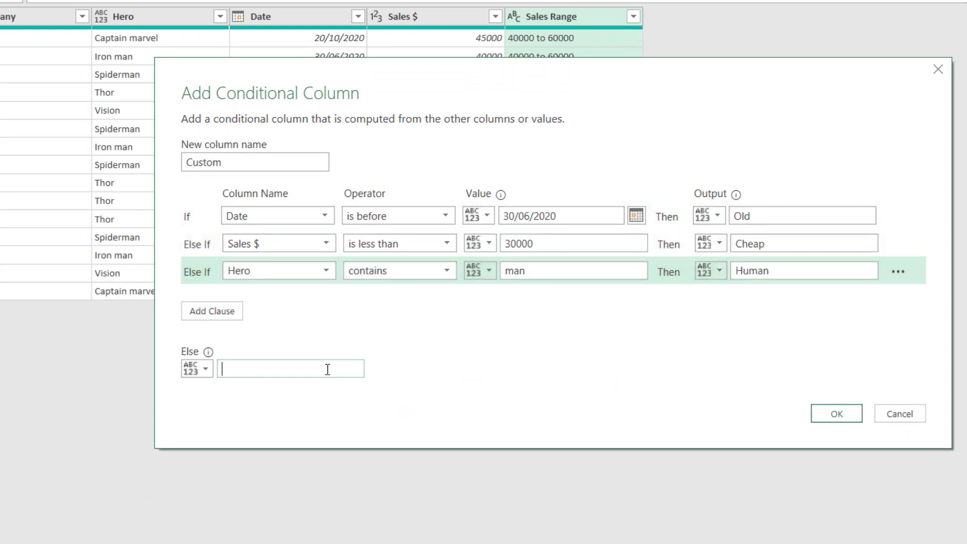
text(Other)
double_click(222, 166)
Name the conditional column Type, then move the Hero 'man' rule to the top
text(Type)
key(Return)
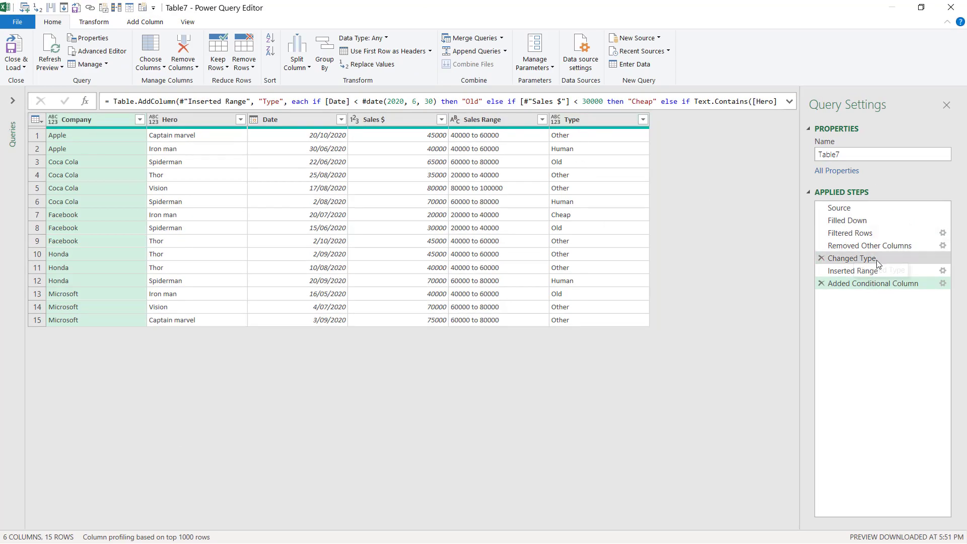
click(944, 285)
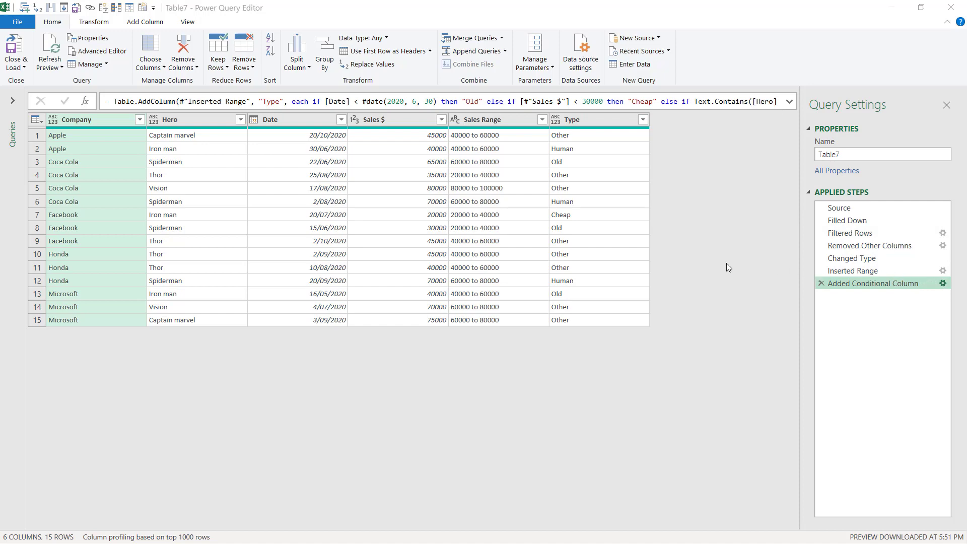
click(732, 283)
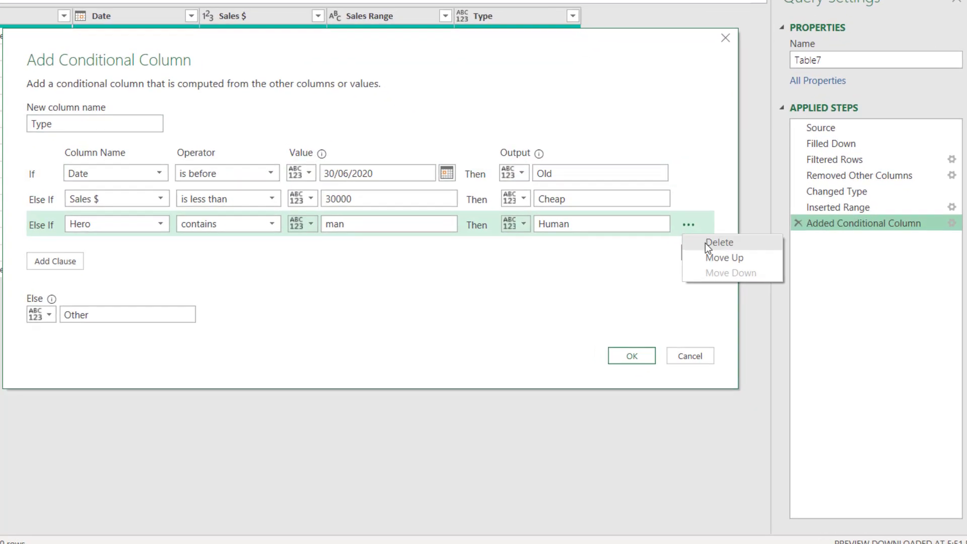
click(711, 254)
click(689, 200)
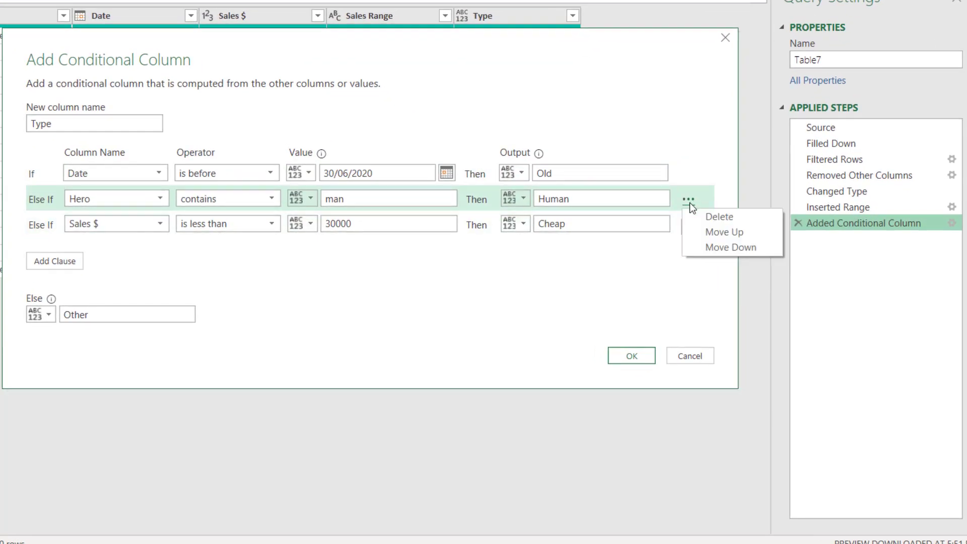
click(706, 234)
click(630, 356)
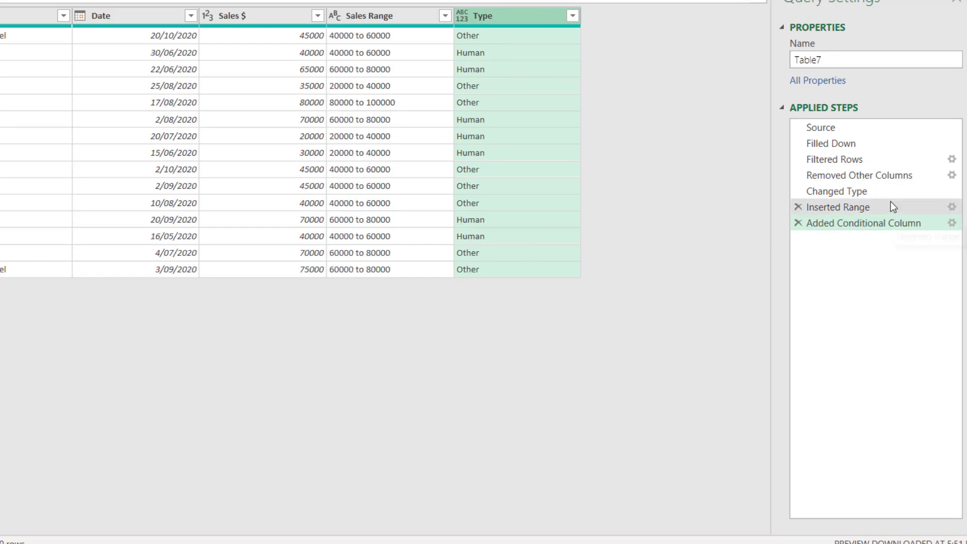
Move the conditional column step above the range step and load the query to Excel
drag(892, 222, 887, 198)
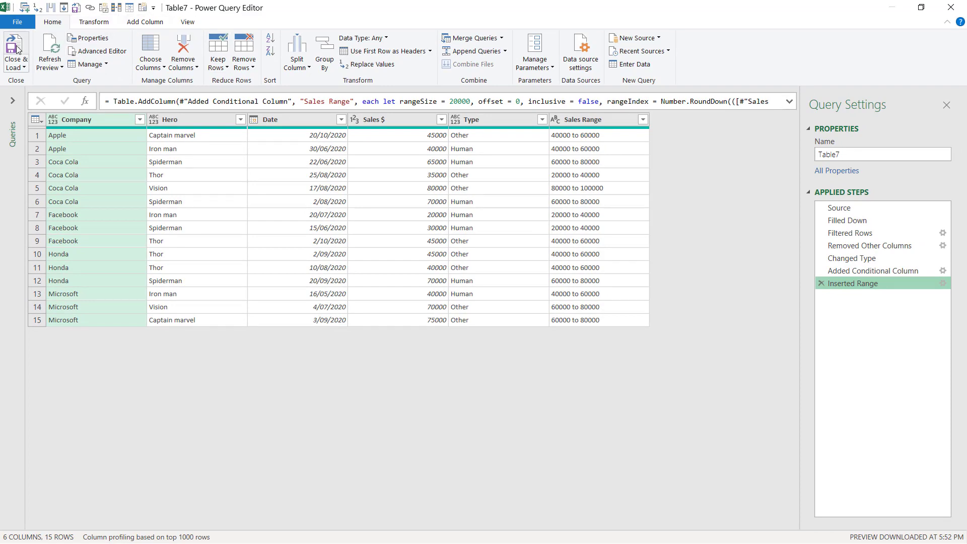
click(17, 47)
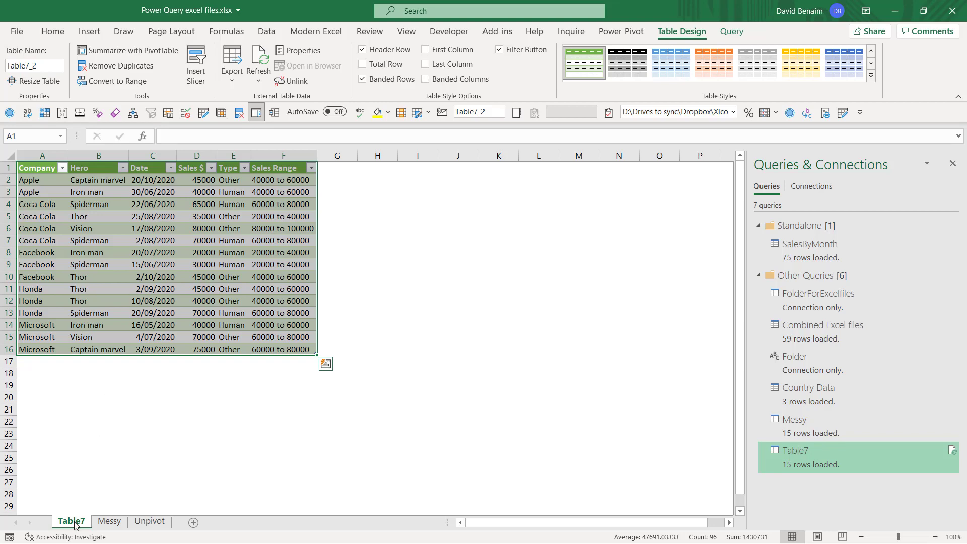
On the Messy sheet, replace the Vision row with company Extra and hero Iron man
click(109, 521)
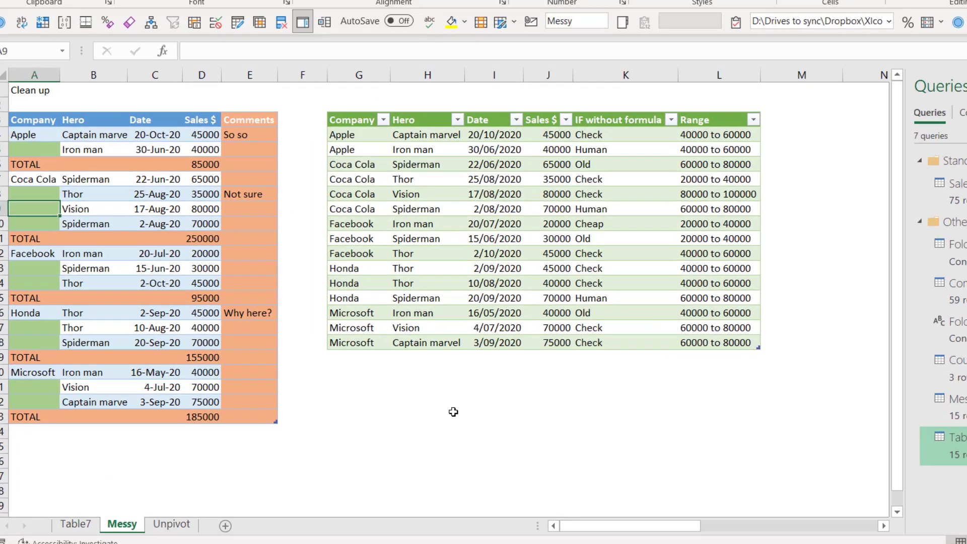
text(Extra)
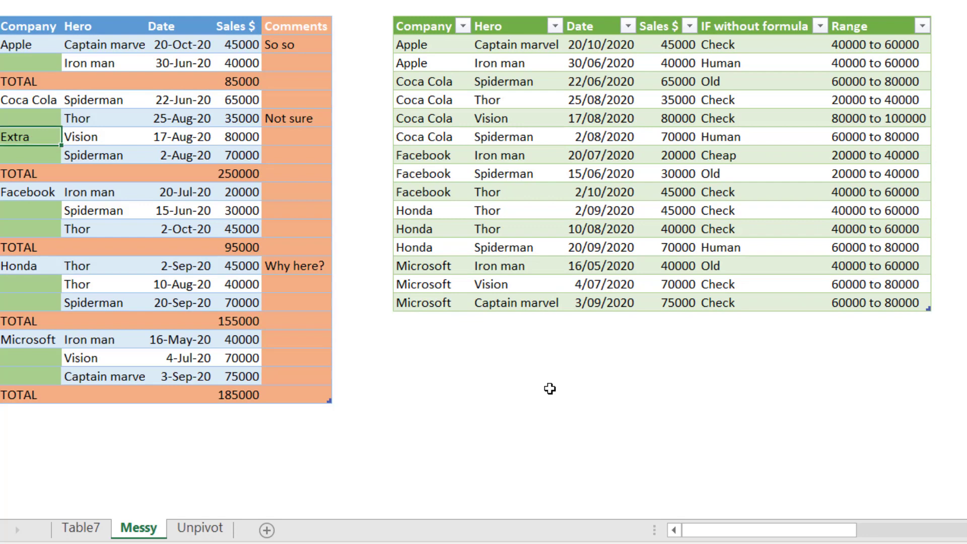
key(Right)
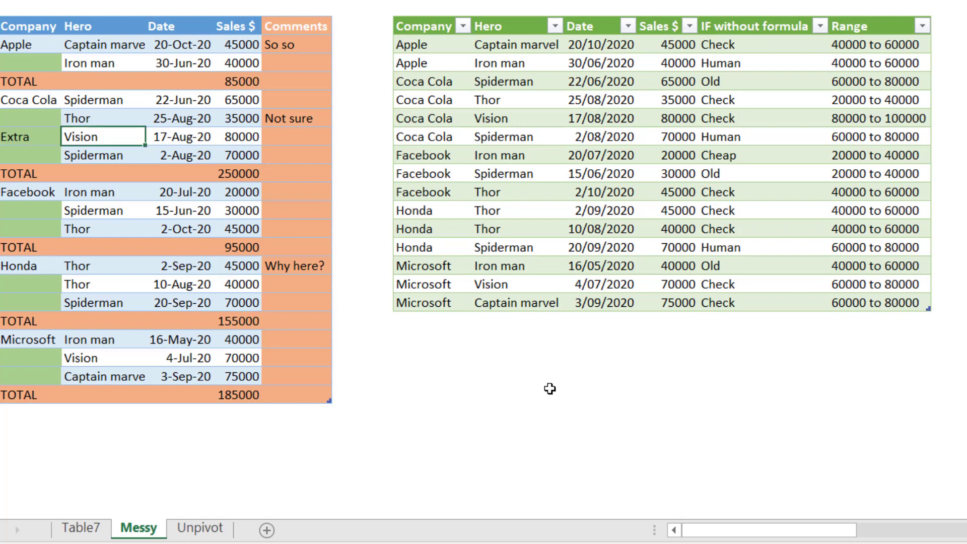
text(Iron man)
key(Return)
key(Up)
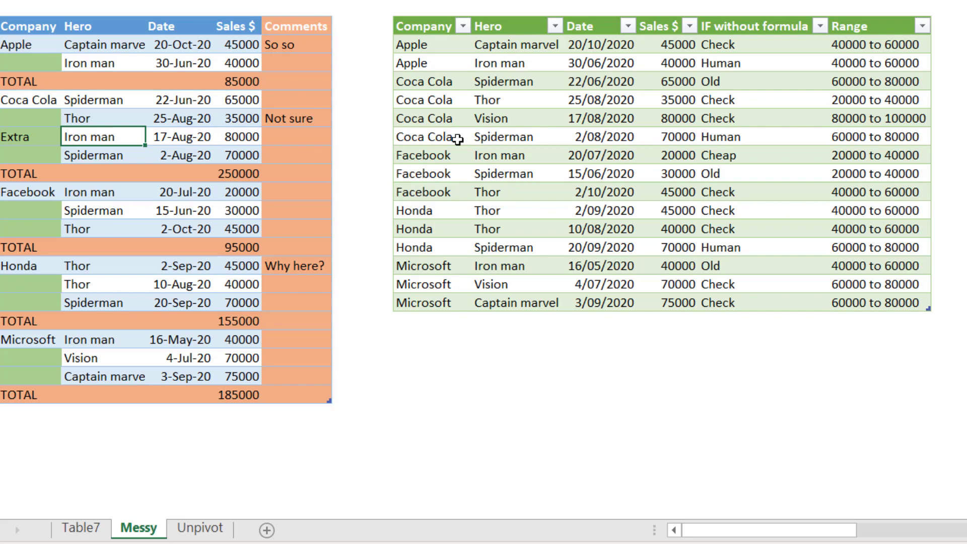
Refresh the cleaned query table and check the new Extra / Iron man row
drag(489, 120, 570, 134)
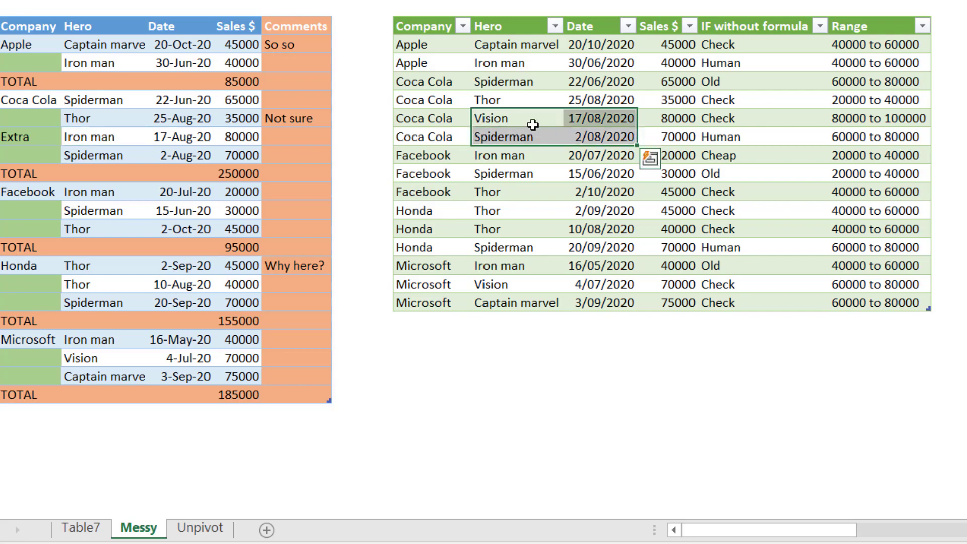
right_click(531, 126)
click(597, 147)
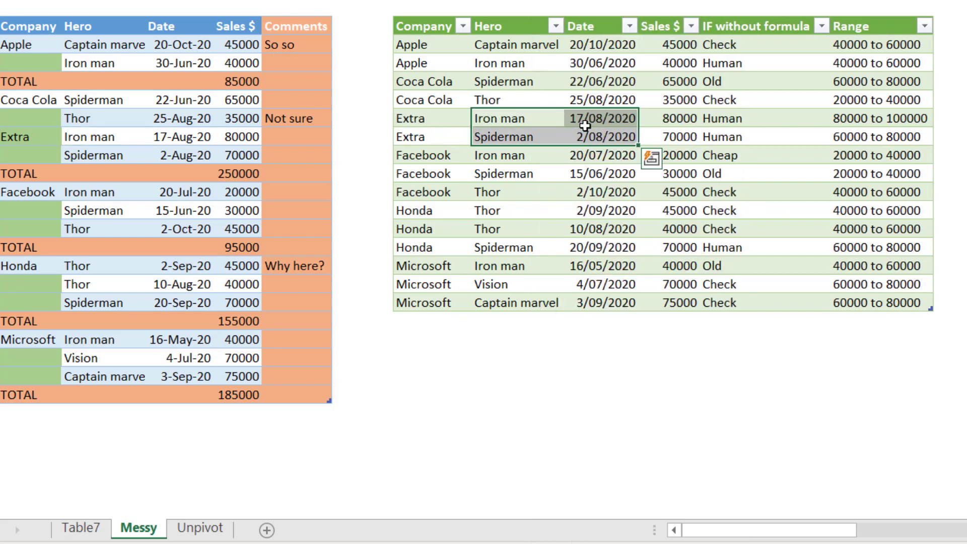
click(506, 120)
drag(506, 120, 745, 121)
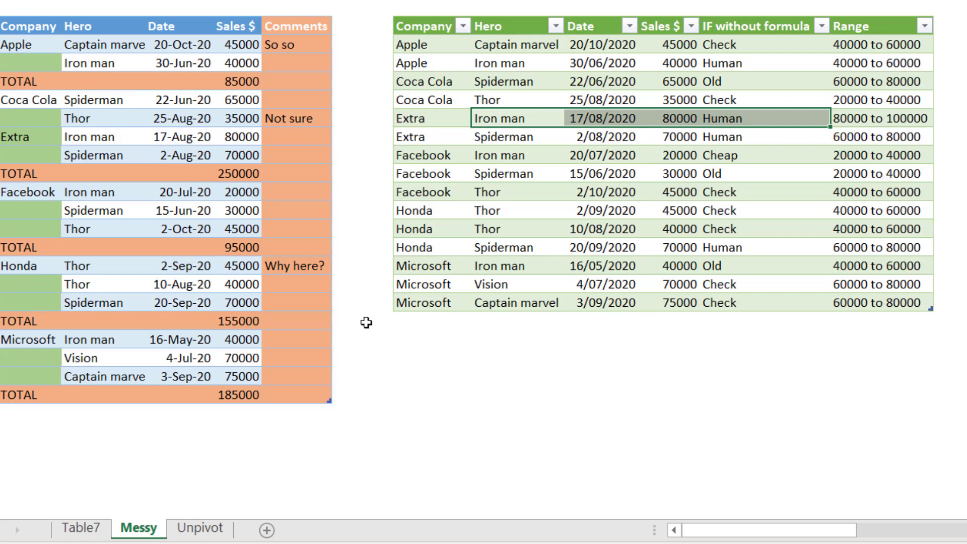
On the Unpivot sheet, review the Jan–Apr source table and the unpivoted table
click(200, 529)
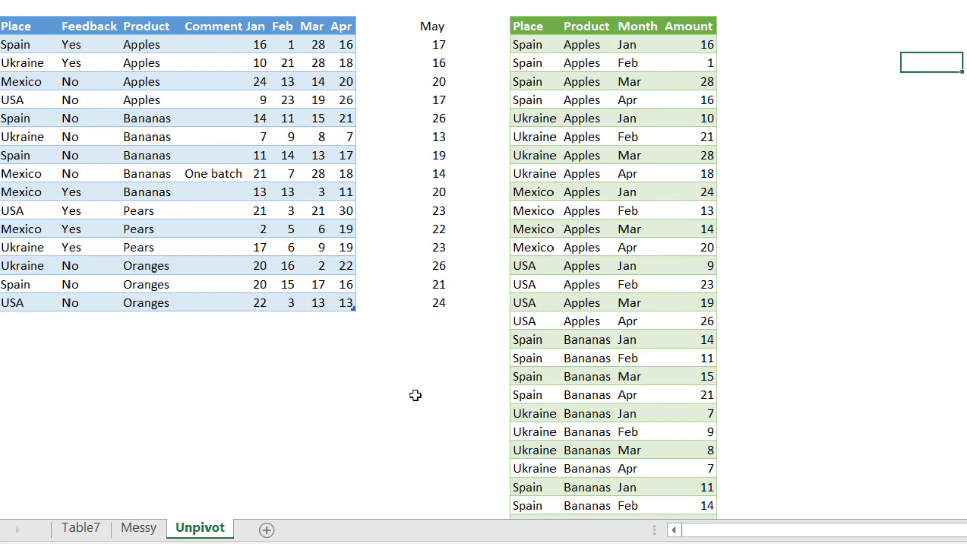
click(624, 46)
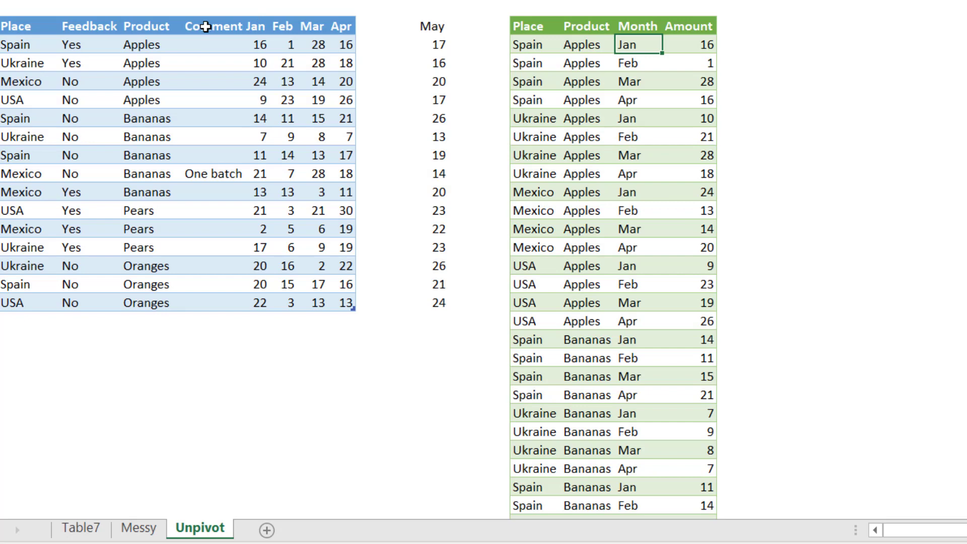
drag(259, 25, 342, 25)
click(585, 103)
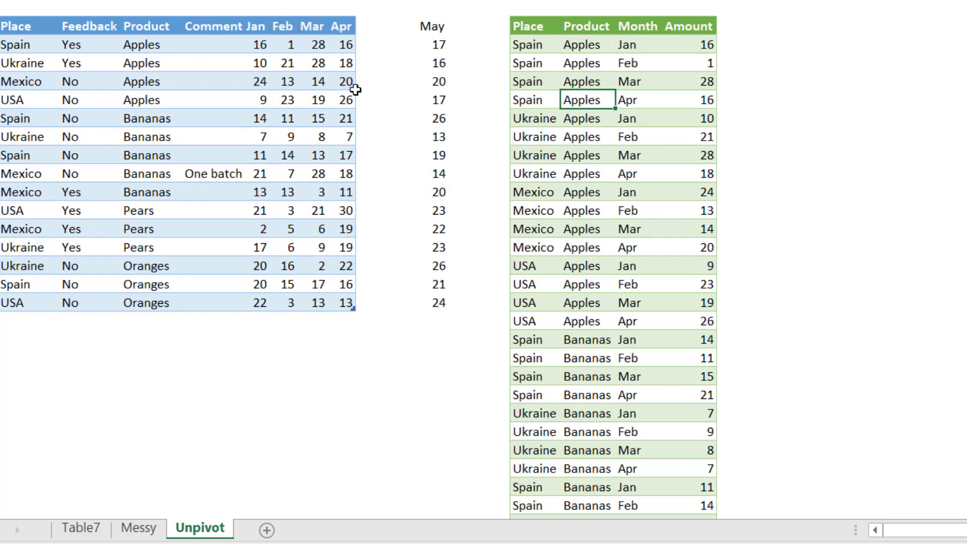
click(253, 116)
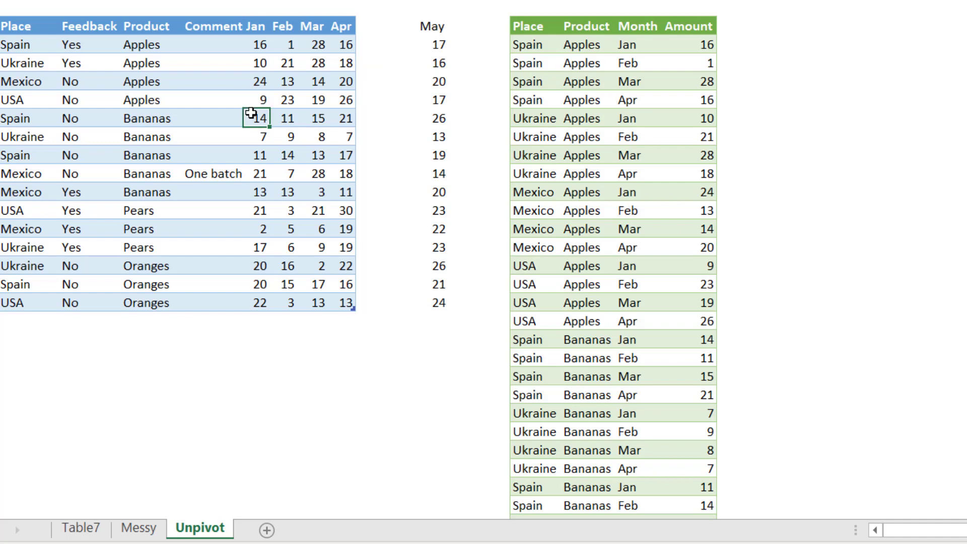
click(648, 120)
key(ctrl+Down)
scroll(632, 146, up, 15)
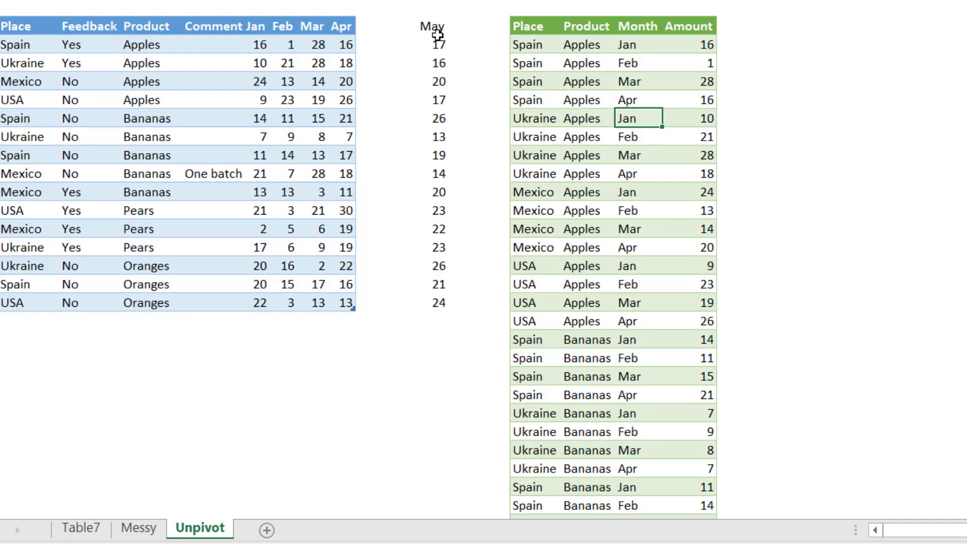
Copy the May column and paste it into the source table right of Apr
drag(432, 27, 436, 304)
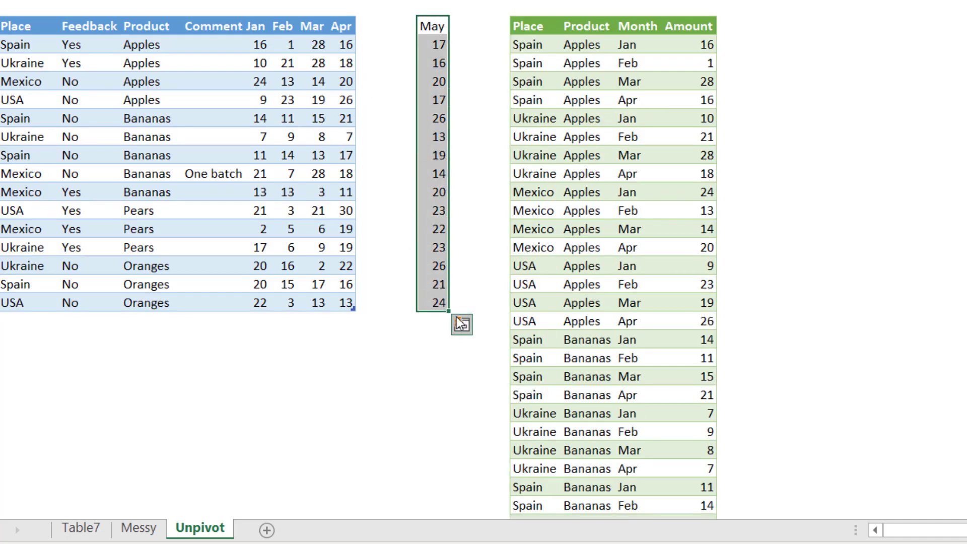
key(ctrl+c)
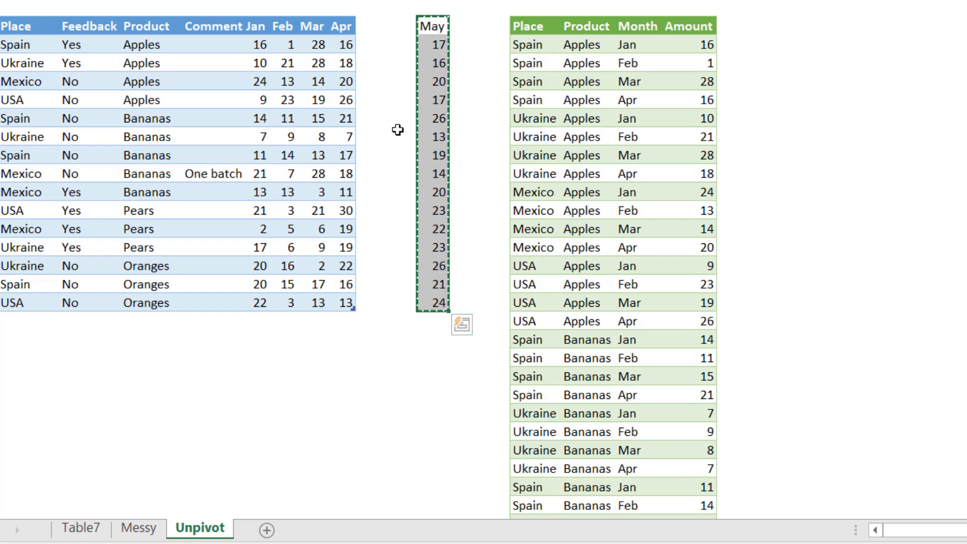
click(370, 26)
key(ctrl+v)
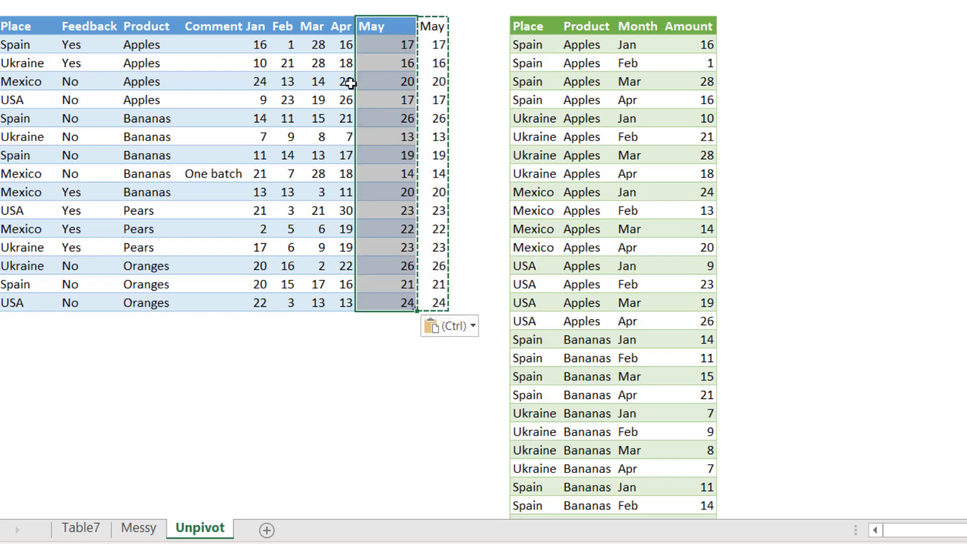
key(Escape)
Refresh the unpivoted table and check the new May rows such as Spain Apples
click(332, 75)
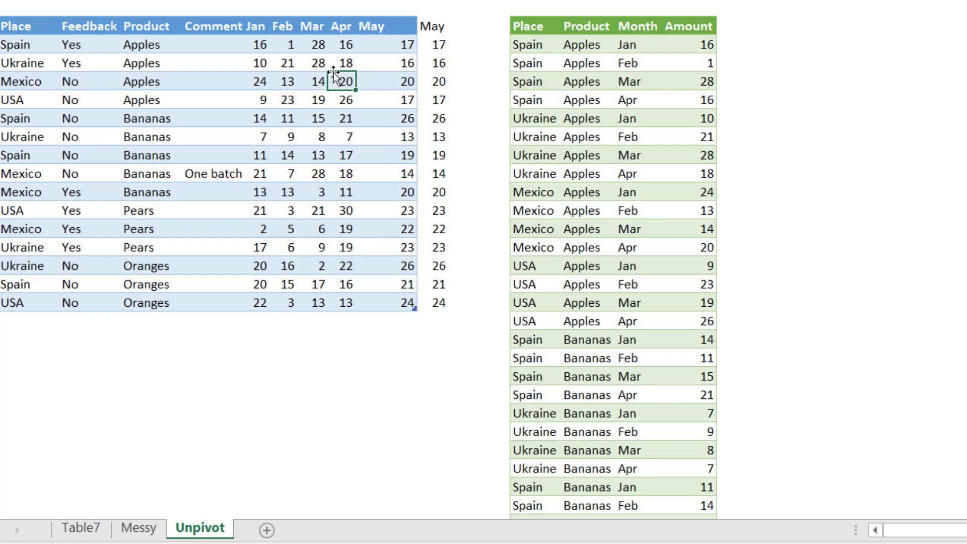
right_click(609, 71)
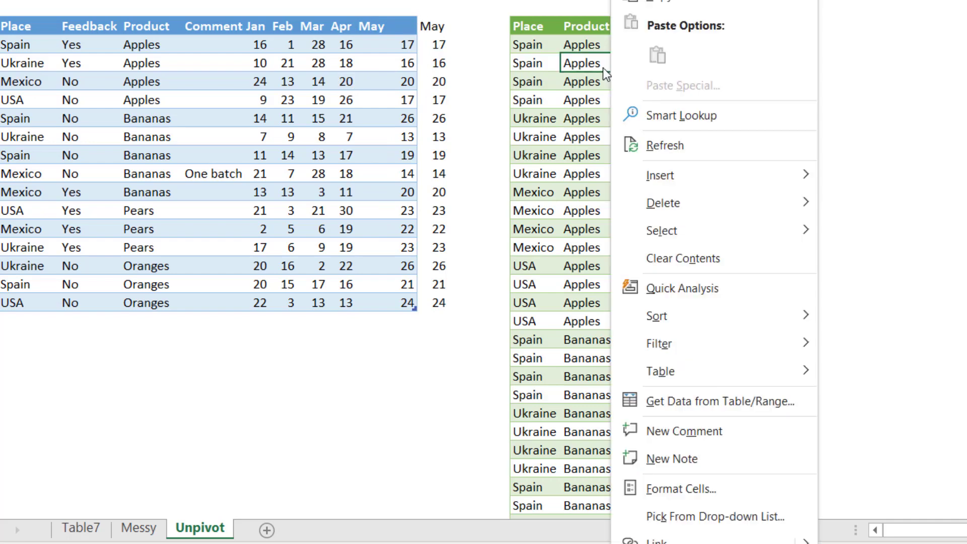
click(656, 144)
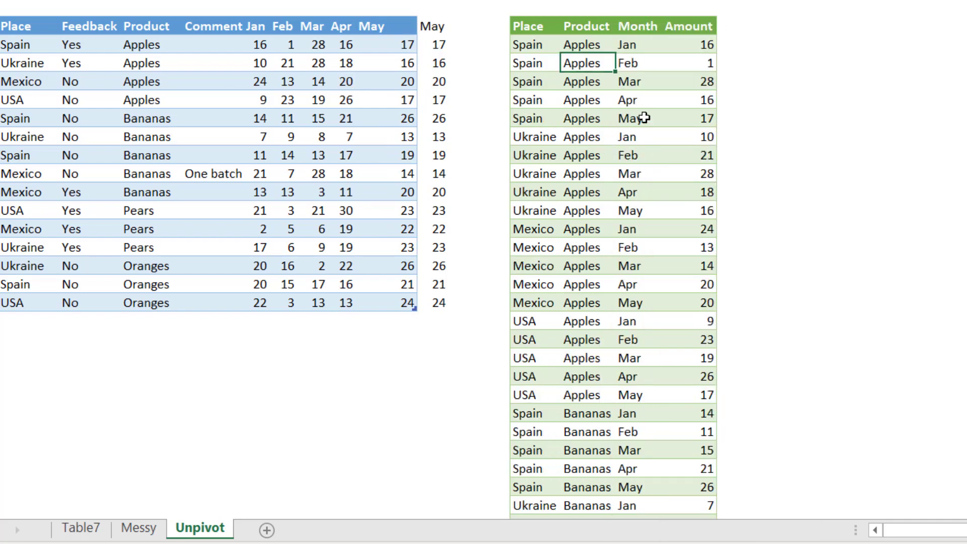
drag(642, 119, 537, 125)
key(Right)
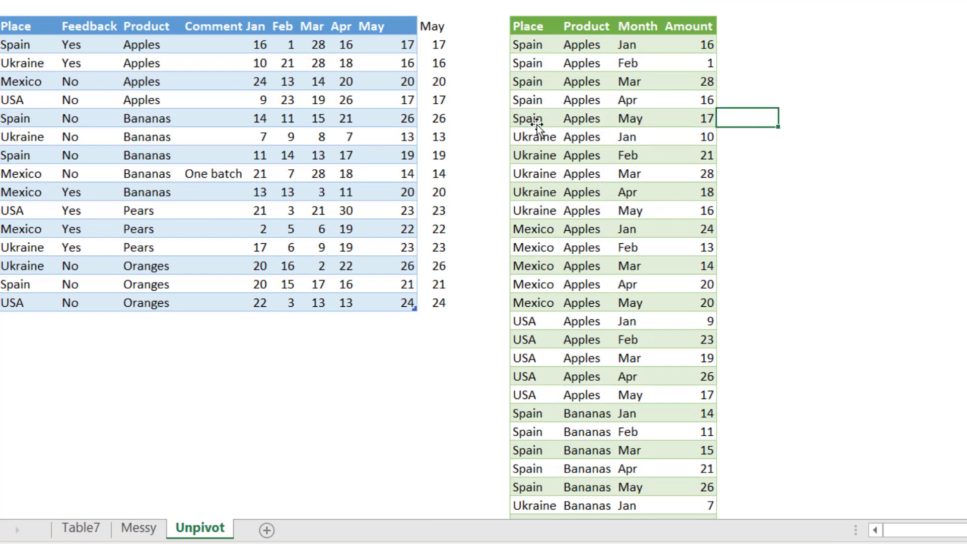
key(Right)
key(Right)
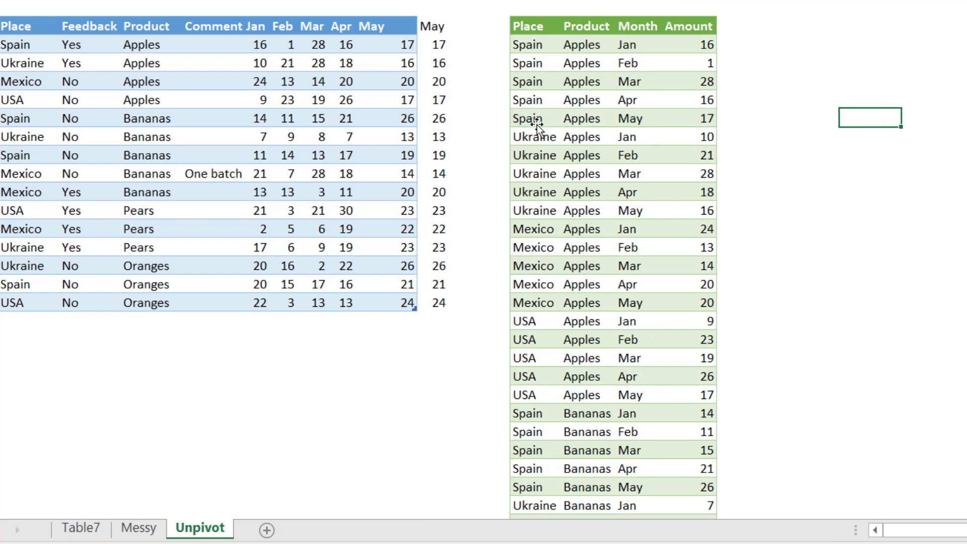